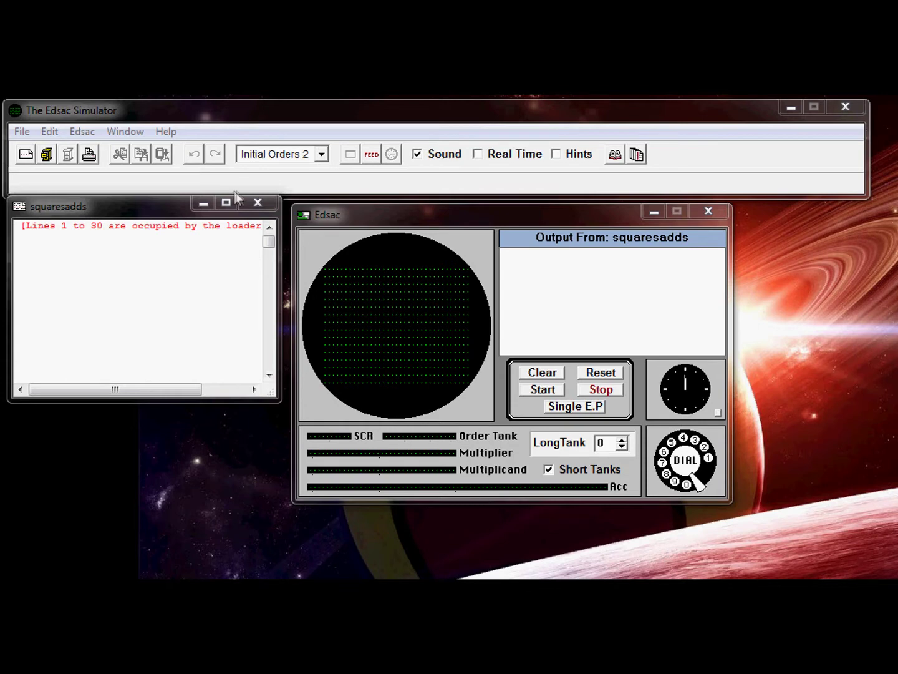
- Focus the squaresadds listing window in the Edsac Simulator
left_click(272, 246)
left_click_drag(272, 245, 271, 317)
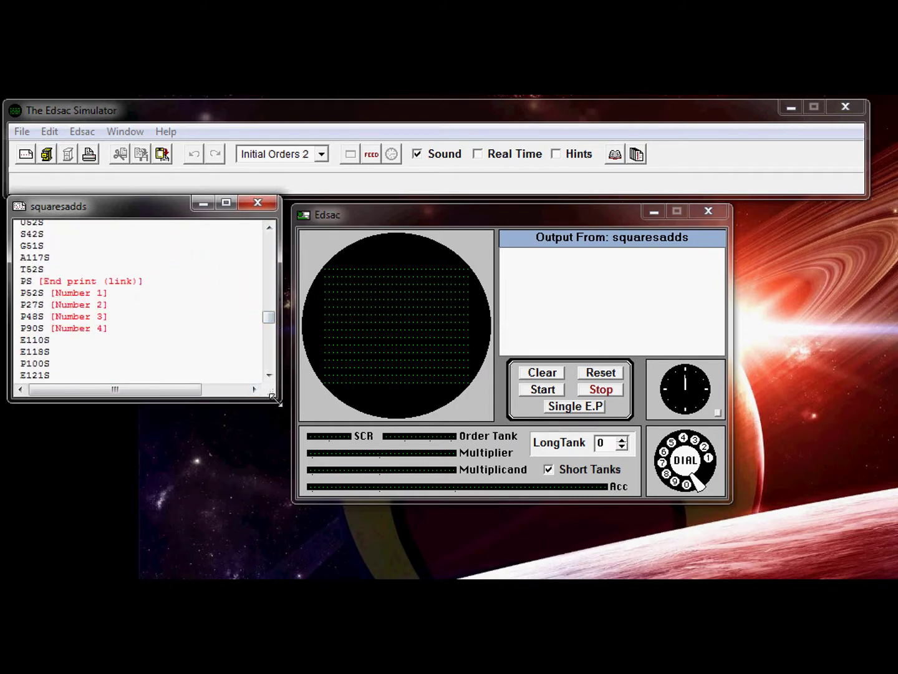
- Stretch the squaresadds listing window taller to show more program lines
left_click_drag(279, 400, 282, 554)
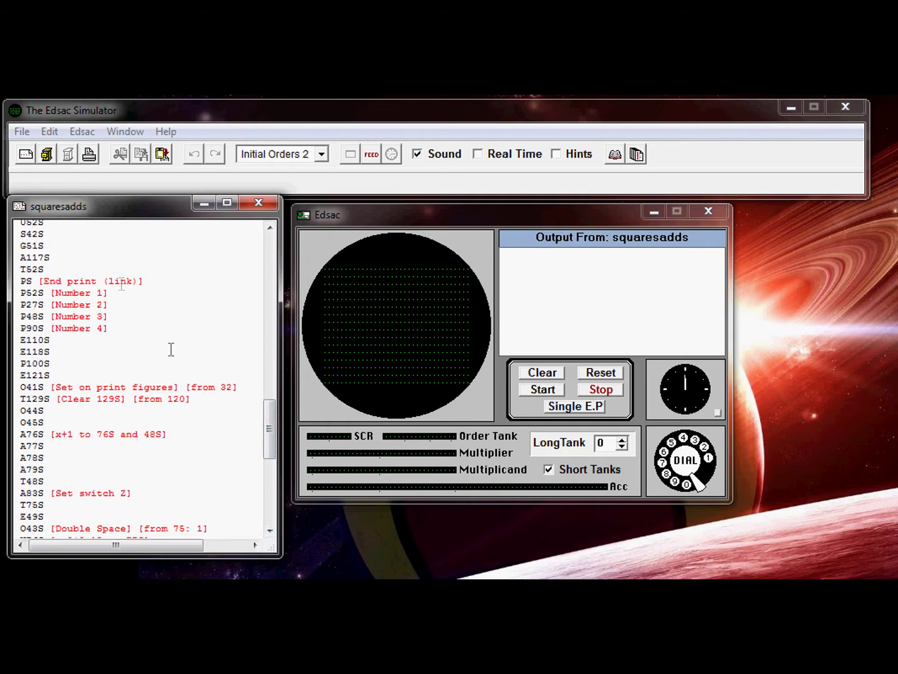
left_click_drag(269, 421, 271, 415)
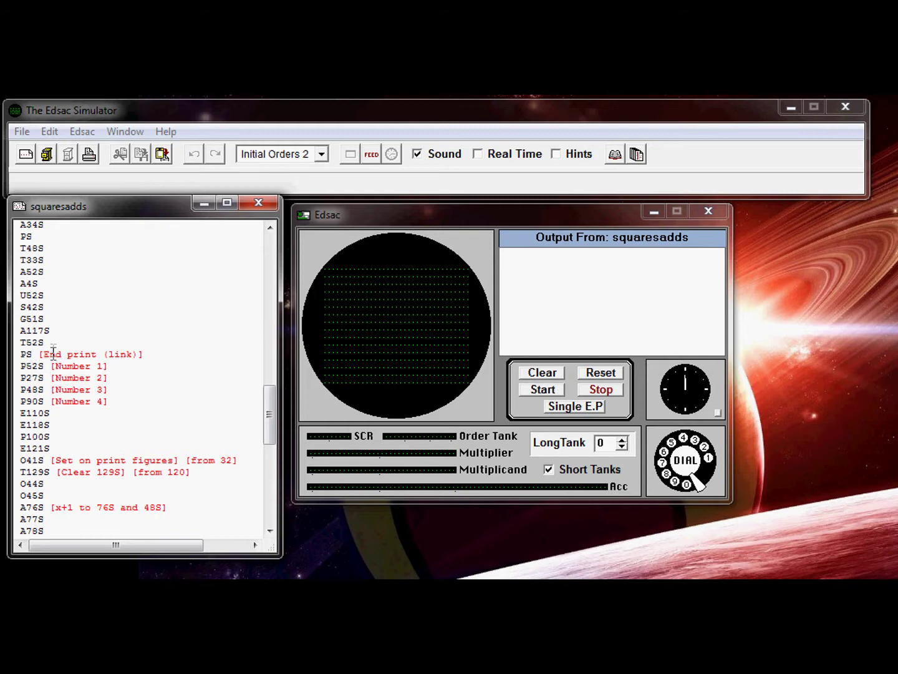
scroll(44, 359, "down", 1)
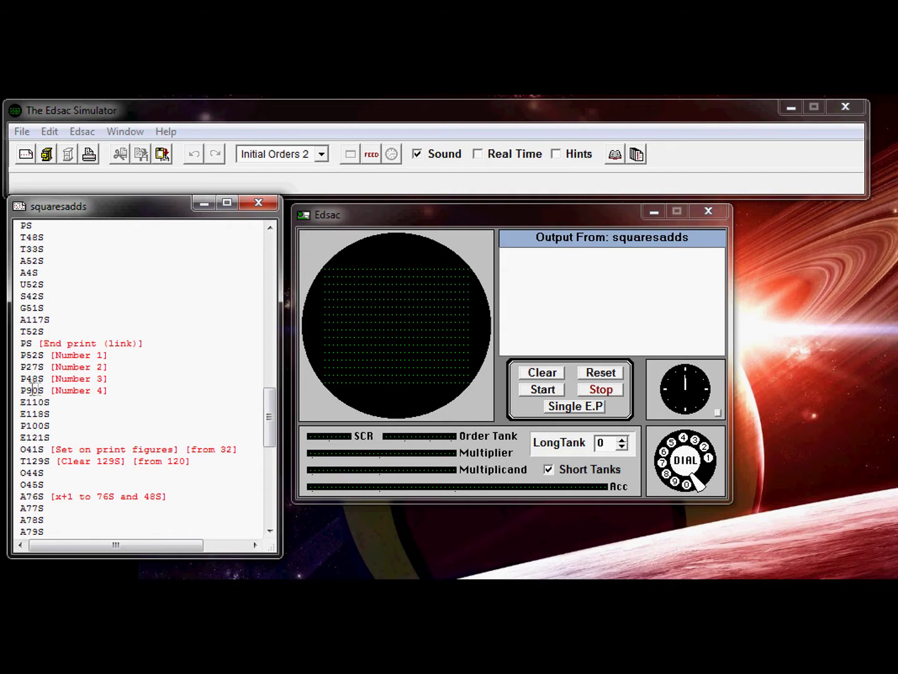
scroll(70, 386, "down", 3)
scroll(112, 407, "down", 3)
scroll(134, 371, "down", 2)
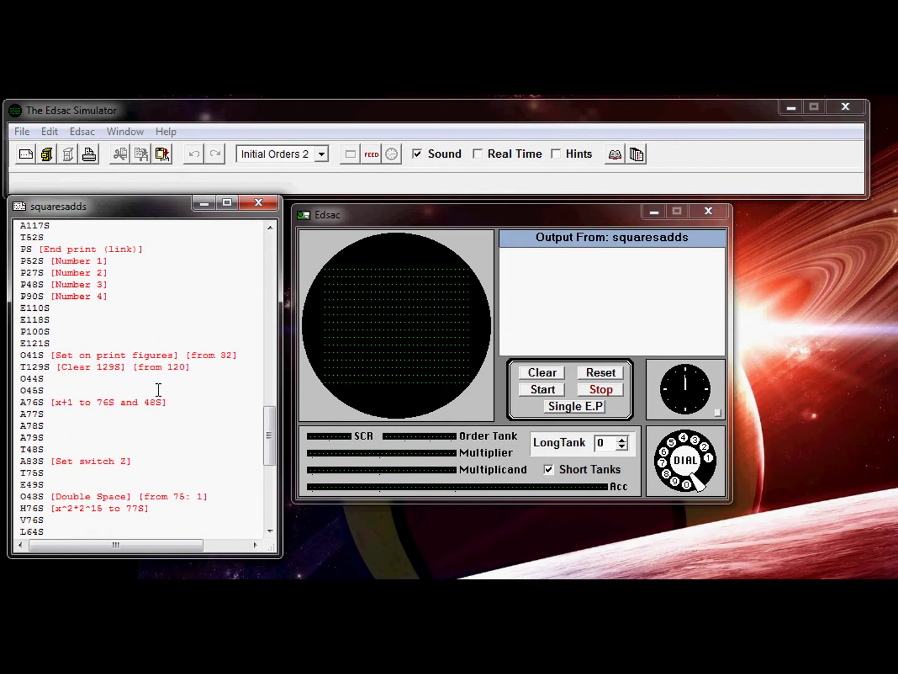
scroll(159, 389, "down", 1)
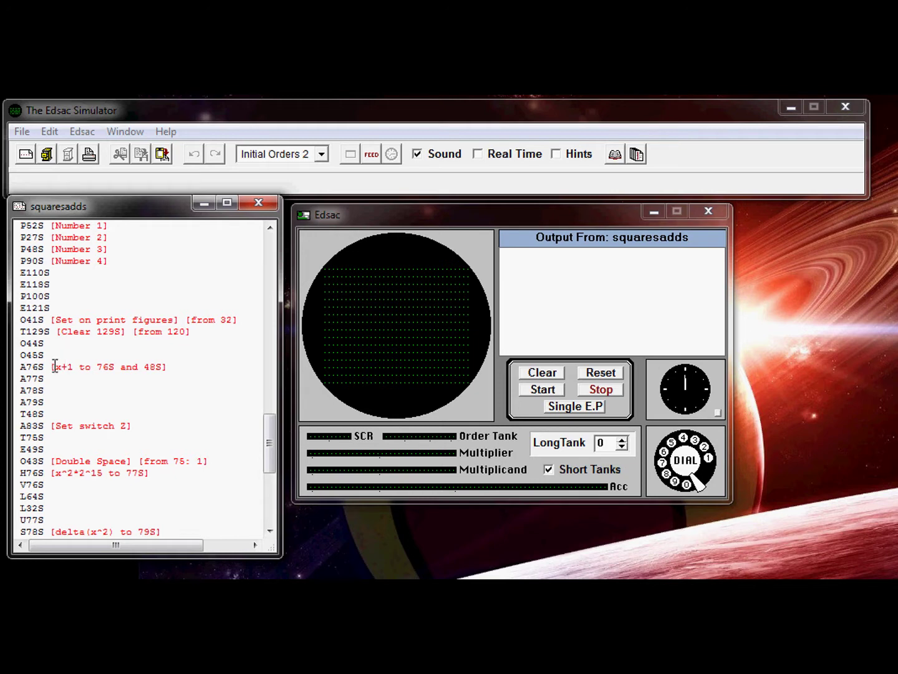
left_click_drag(55, 366, 165, 366)
key("ctrl+c")
left_click(98, 366)
scroll(64, 372, "down", 1)
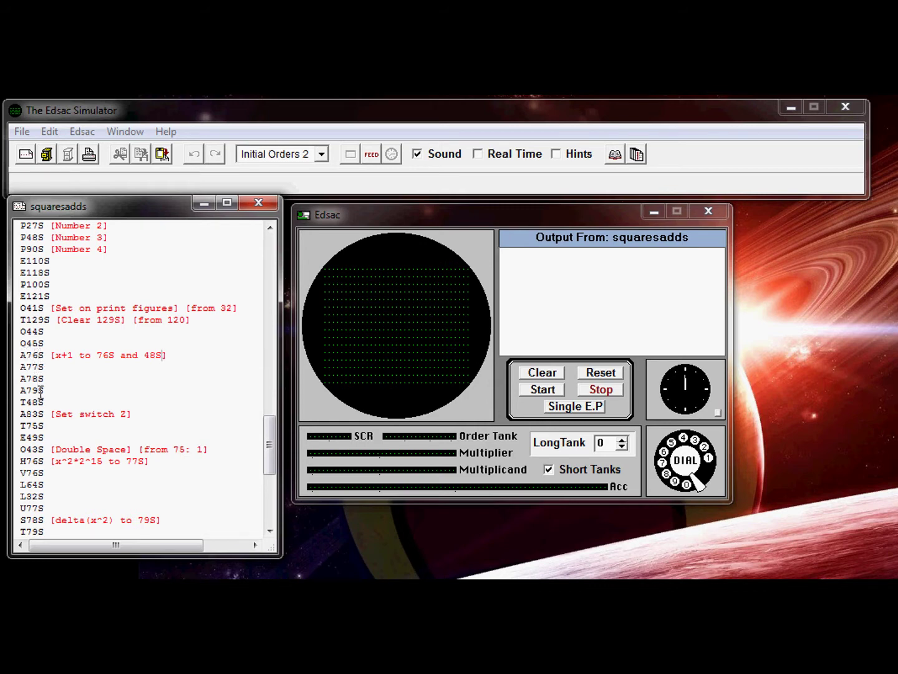
scroll(38, 357, "up", 1)
scroll(40, 280, "up", 1)
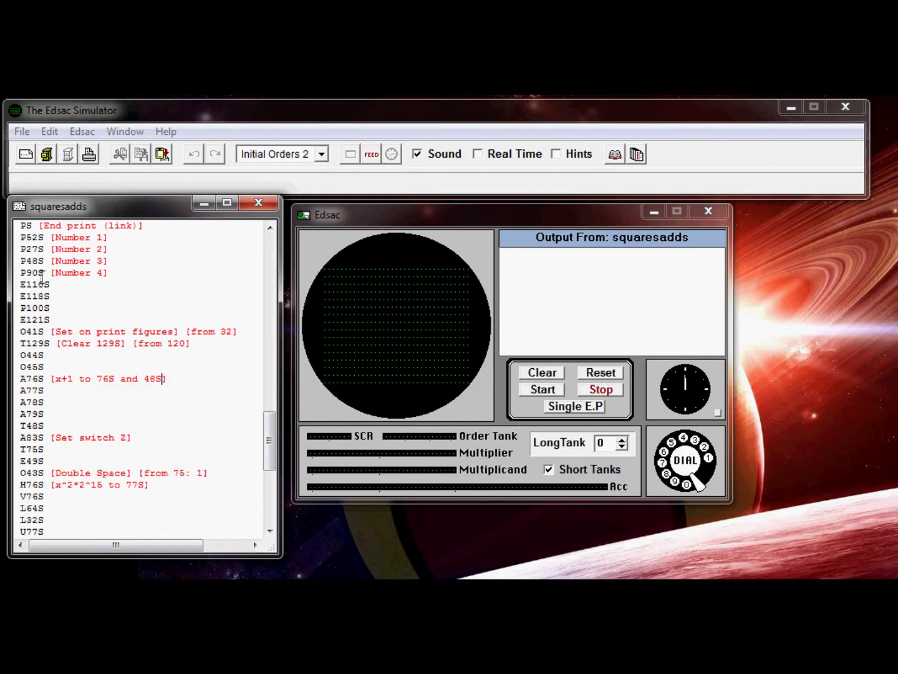
scroll(42, 275, "down", 2)
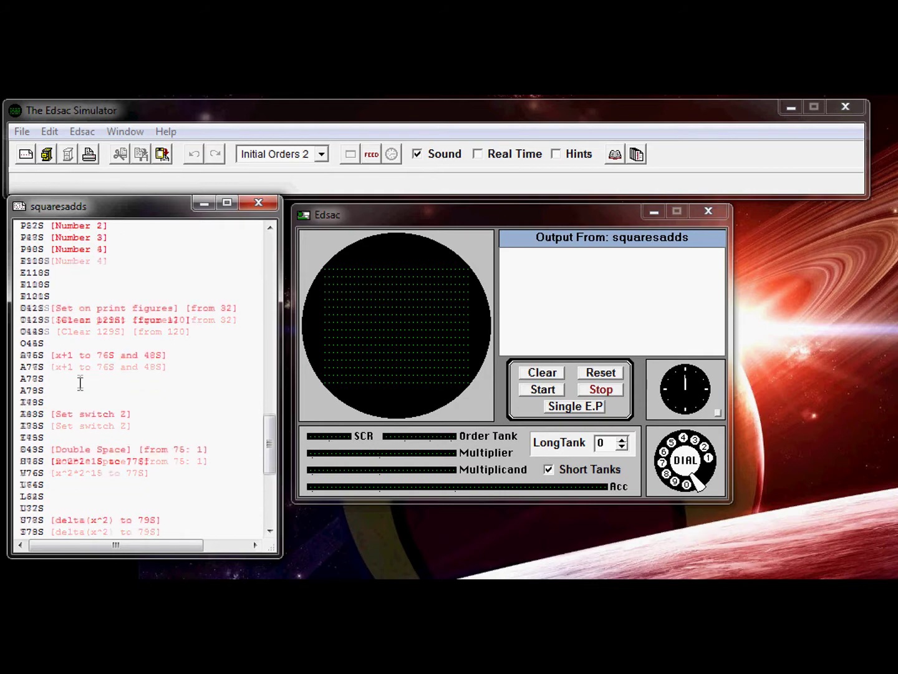
left_click(30, 401)
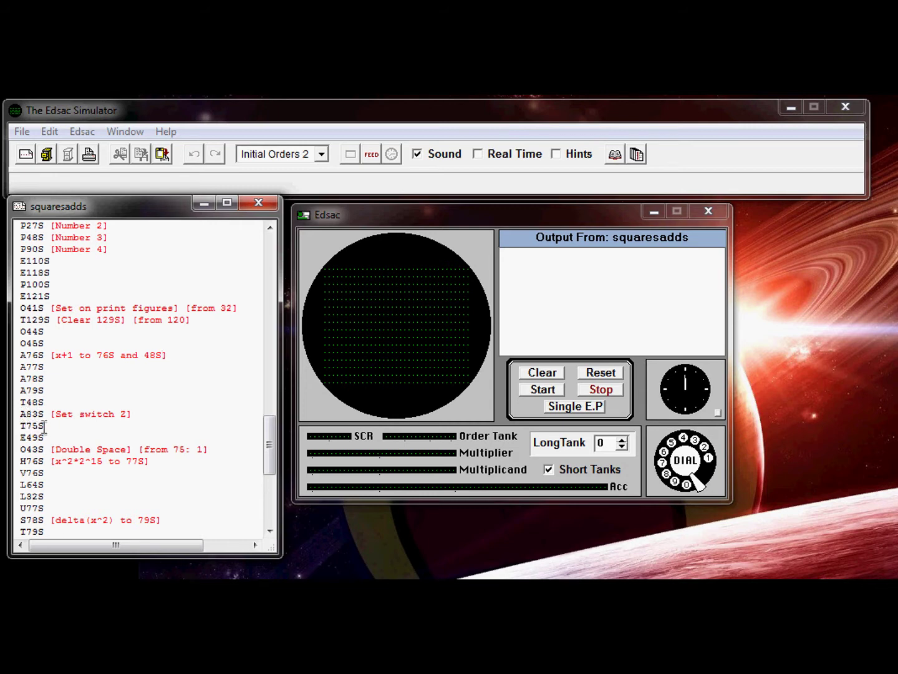
scroll(44, 427, "up", 2)
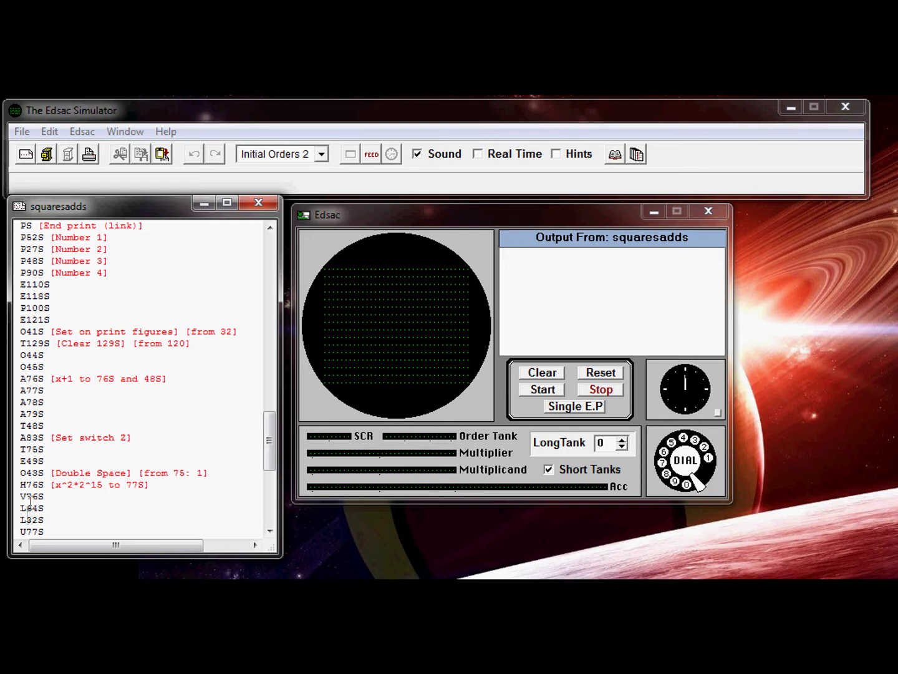
- Select the T75S order, then move through the E121S and O41S orders in the listing
left_click(43, 450)
left_click_drag(21, 319, 49, 319)
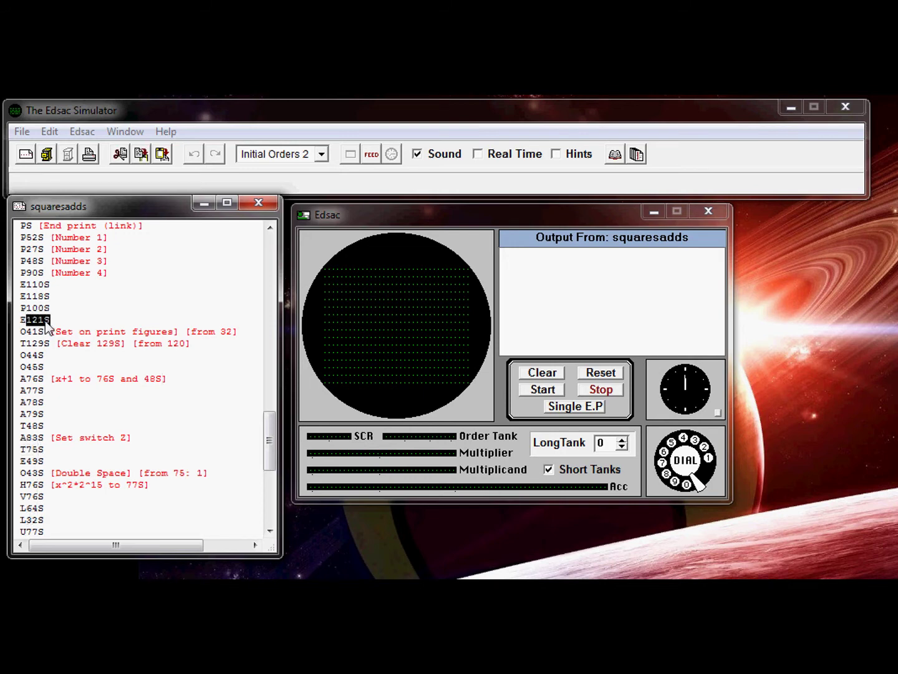
left_click(48, 323)
scroll(48, 324, "down", 1)
scroll(48, 323, "down", 3)
scroll(48, 337, "down", 3)
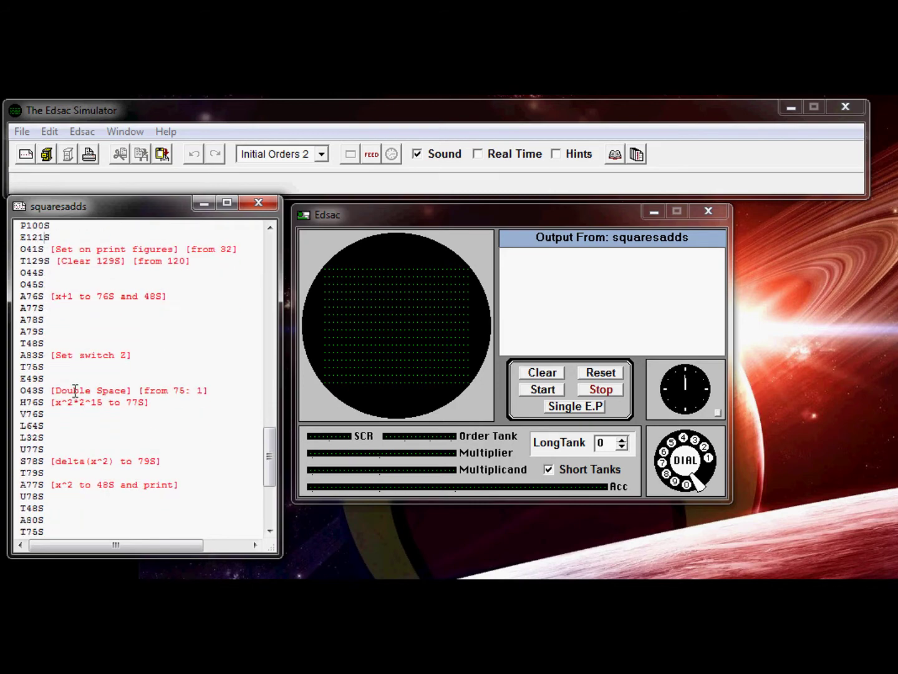
scroll(70, 386, "down", 3)
scroll(83, 417, "down", 2)
scroll(83, 418, "down", 1)
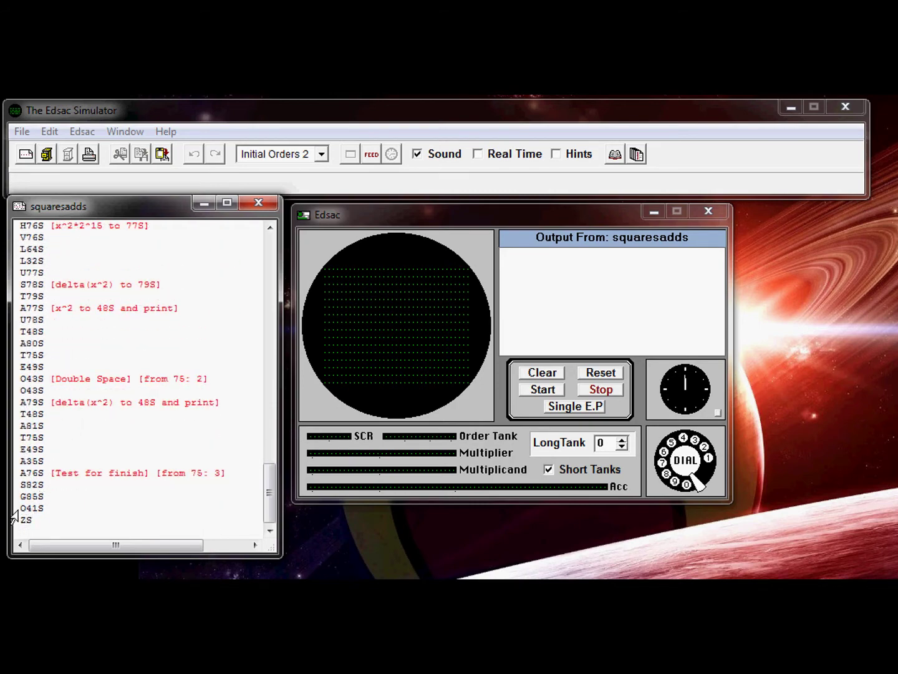
left_click(45, 508)
scroll(129, 520, "up", 1)
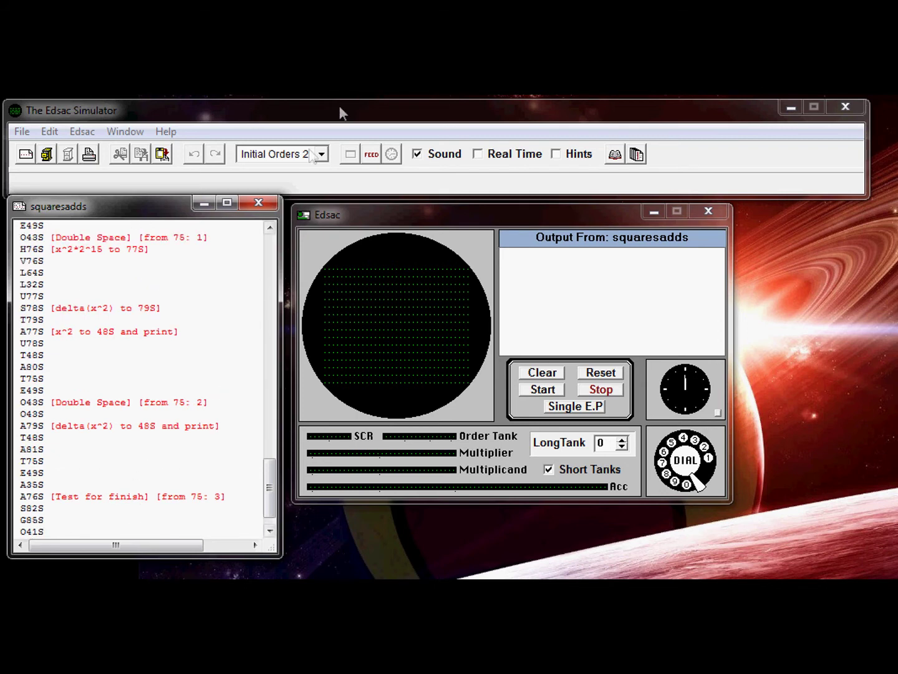
- Choose Initial Orders 1 as the loader and focus the Edsac machine window
left_click(321, 154)
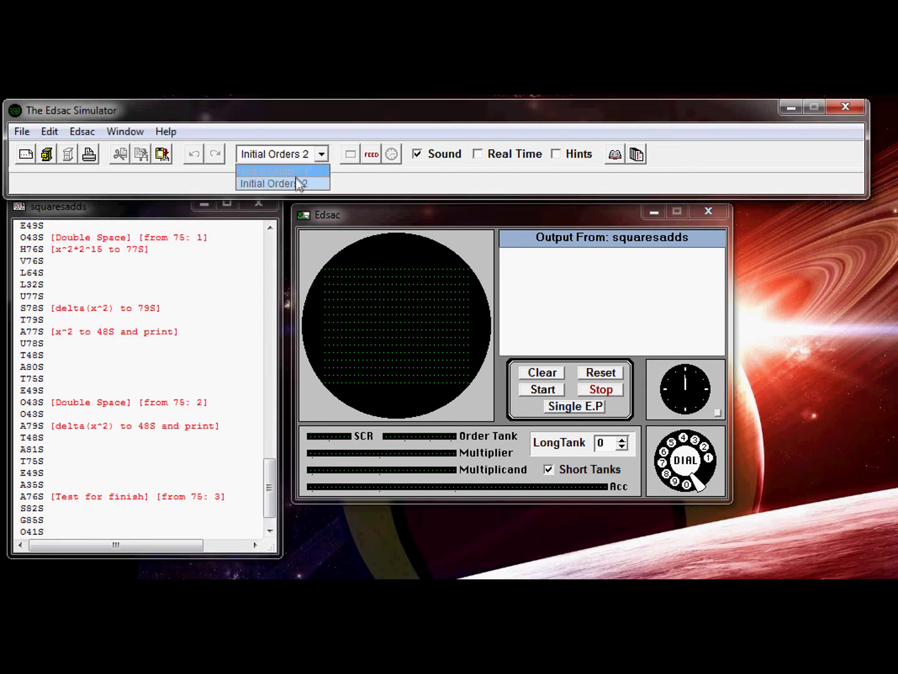
left_click(273, 170)
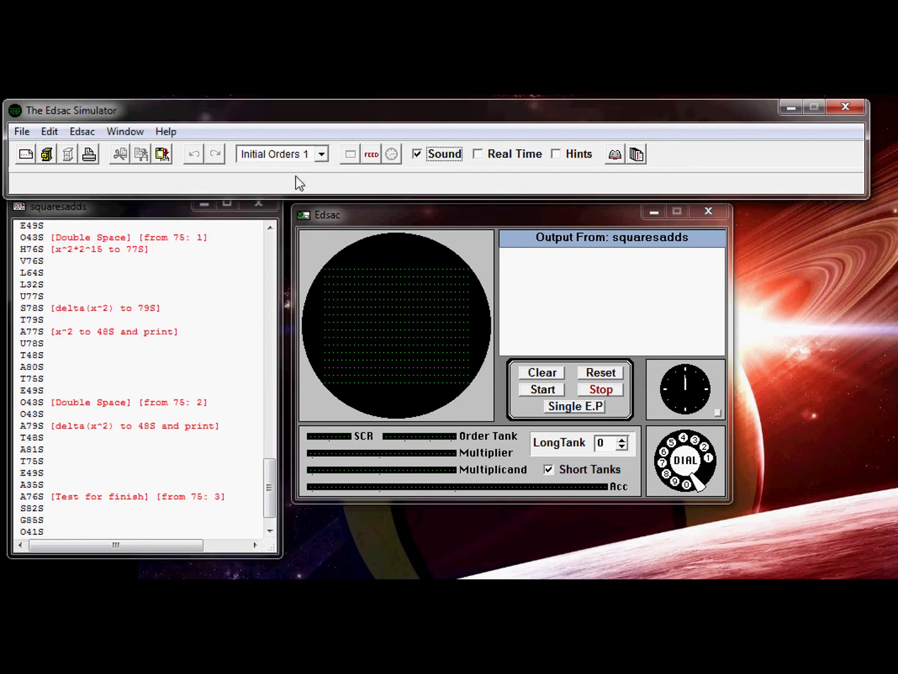
left_click(528, 323)
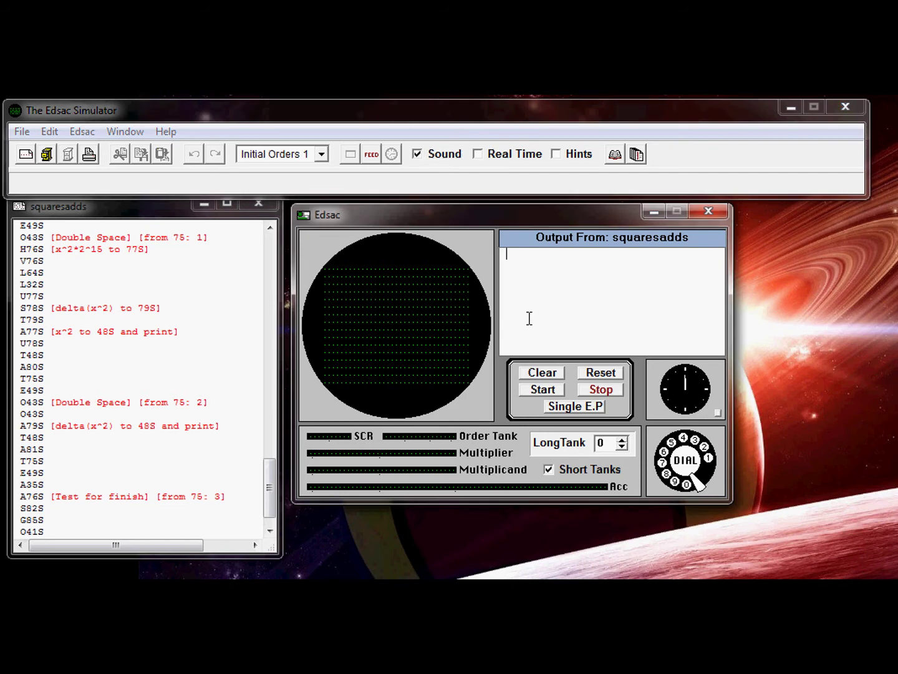
- Run squaresadds to print 217, then show long tank 2 on the memory display
left_click(541, 389)
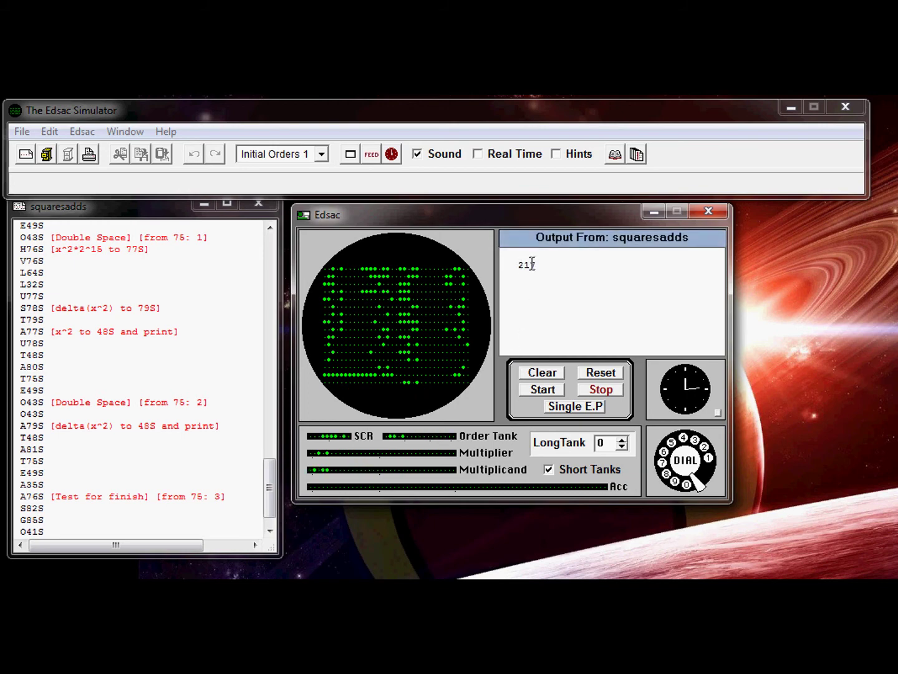
left_click(106, 271)
scroll(161, 365, "up", 5)
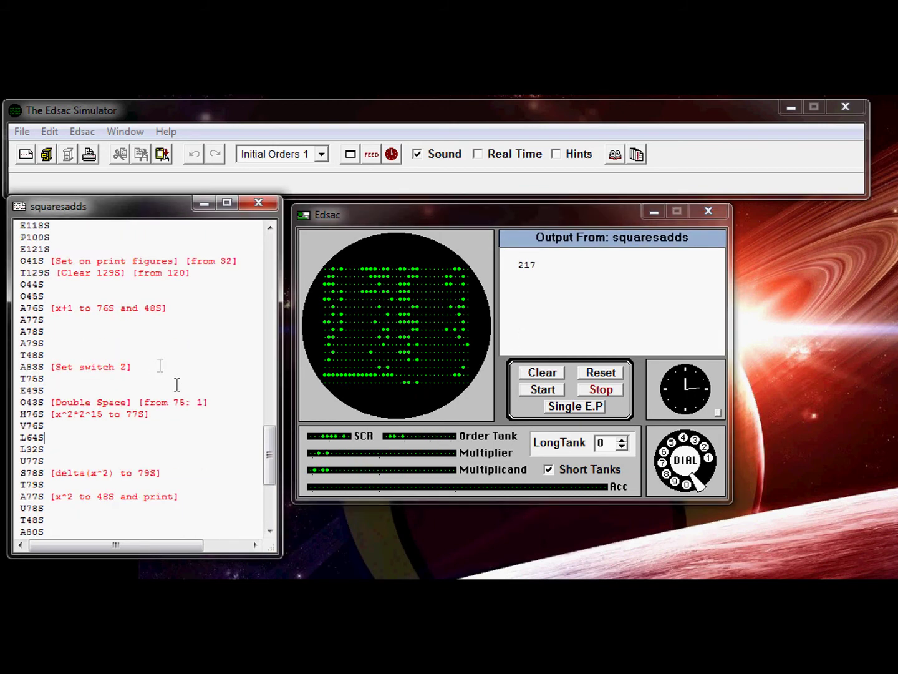
scroll(162, 365, "up", 5)
scroll(63, 351, "up", 2)
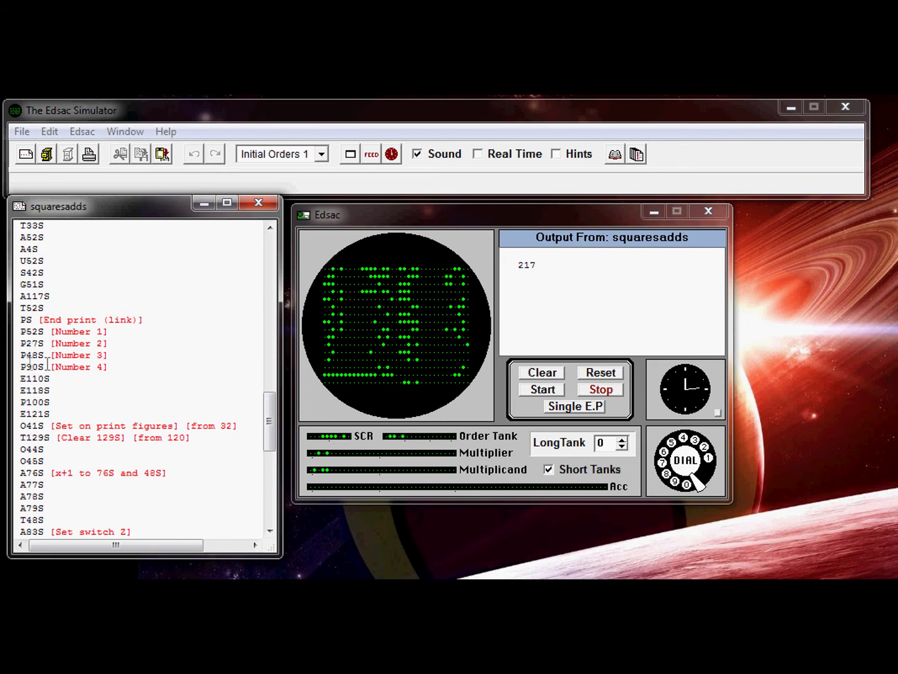
left_click(622, 440)
left_click(623, 439)
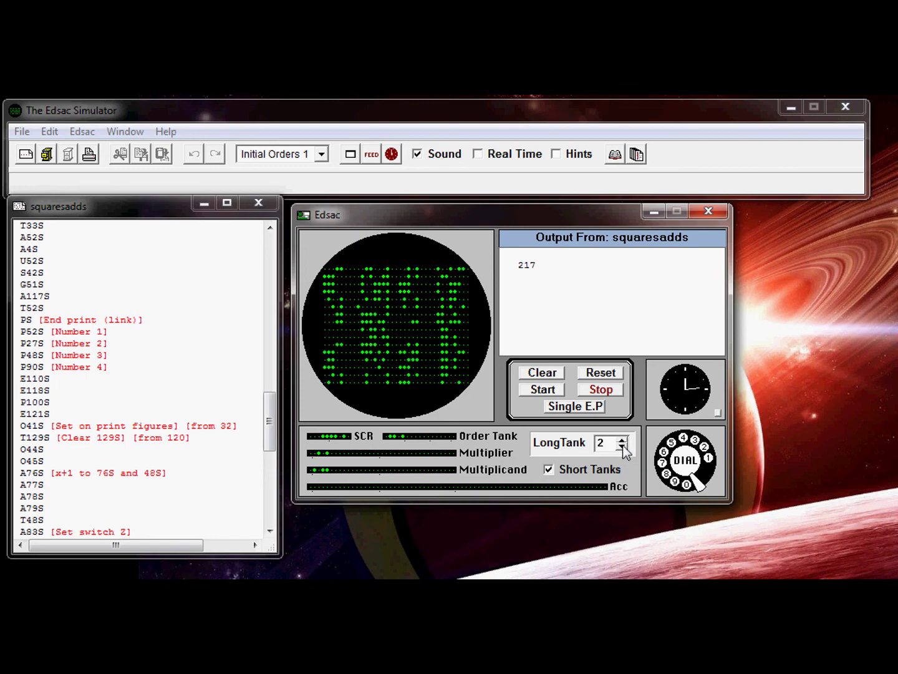